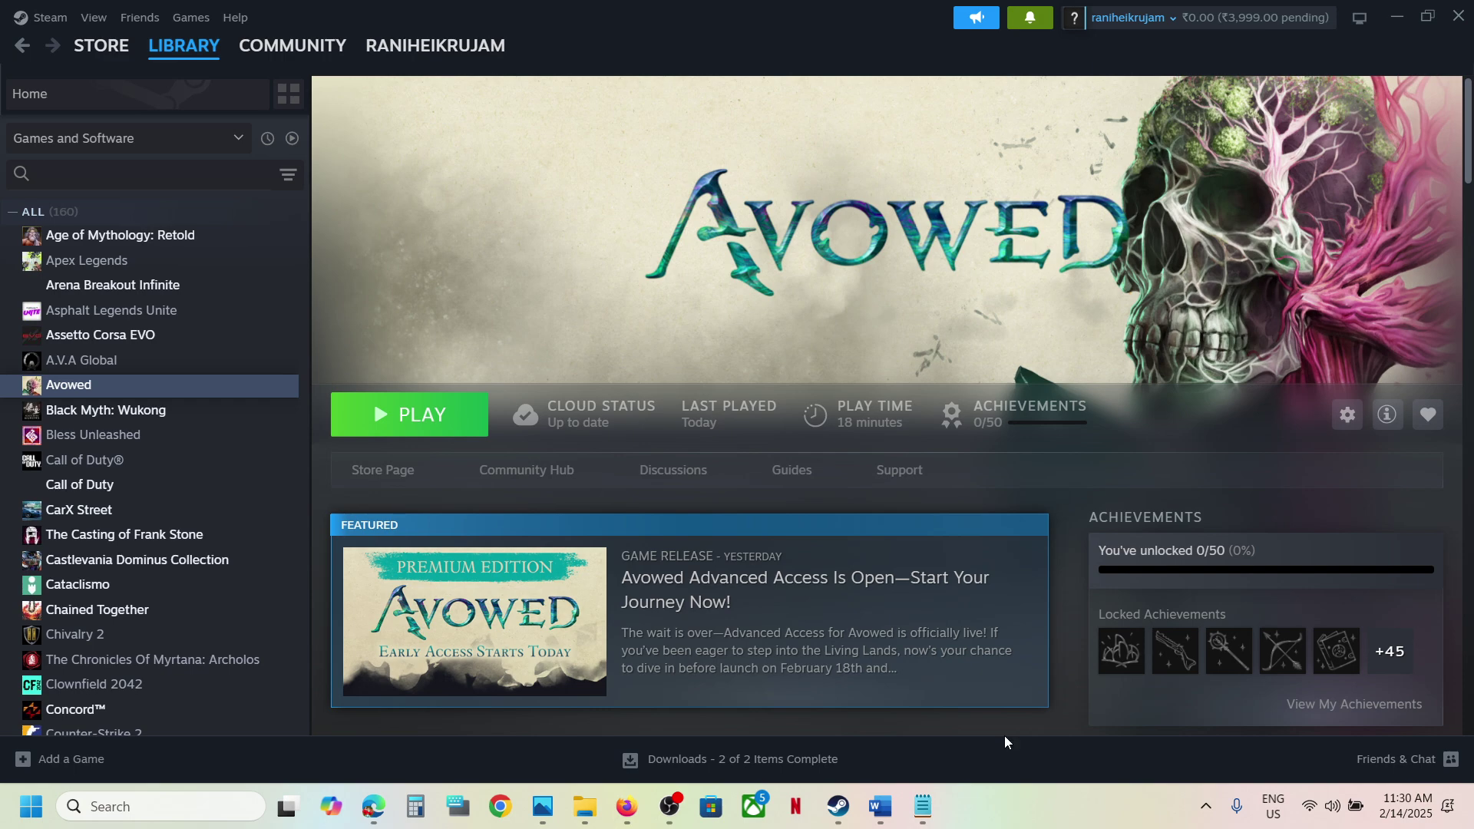
Step: Show the File Explorer jump list from the taskbar icon while Steam's Avowed page is open
right_click(589, 818)
Step: In a new File Explorer window, go to the user's profile folder under C:\Users
left_click(519, 694)
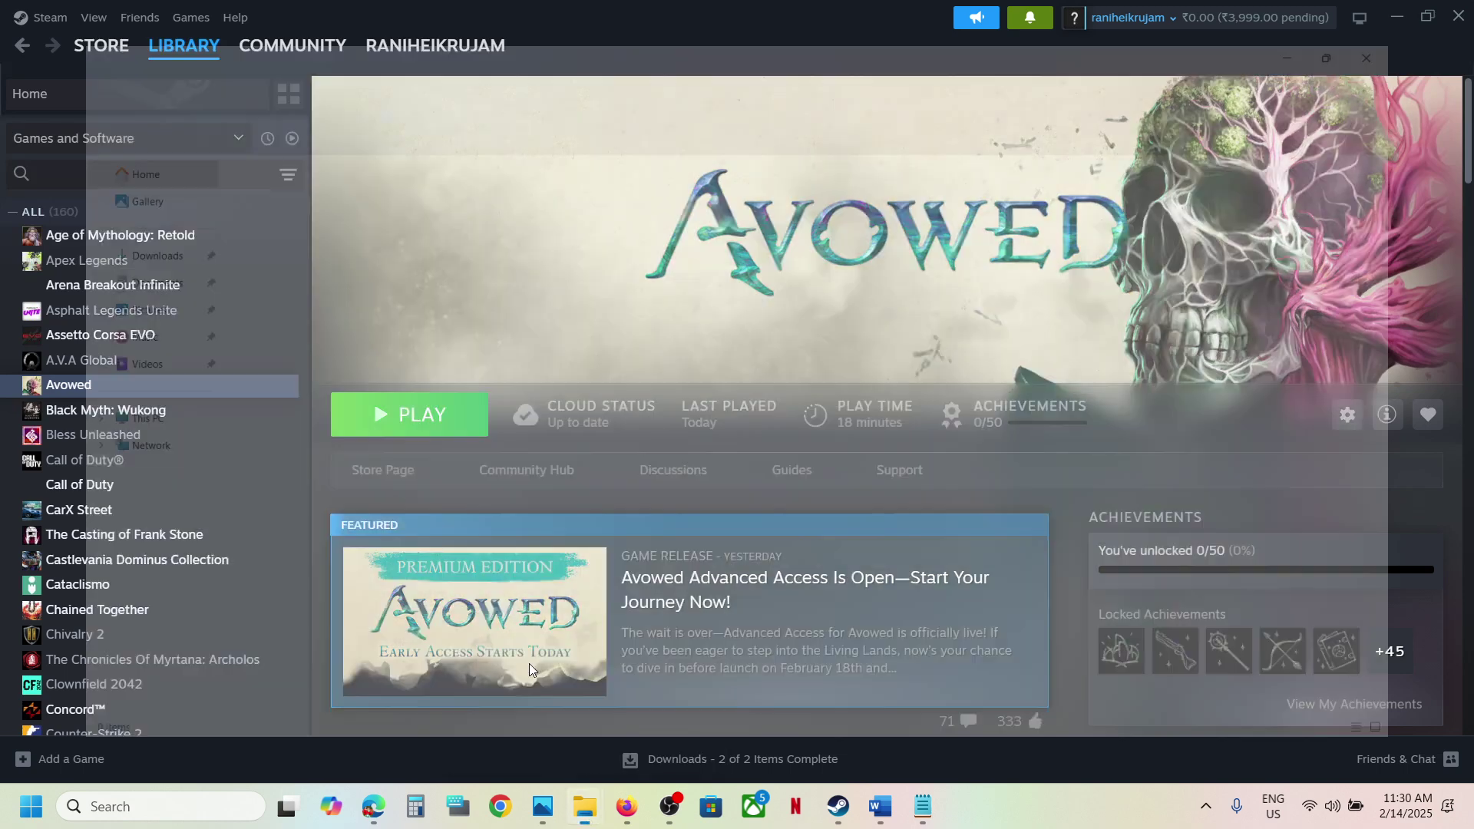
left_click(102, 431)
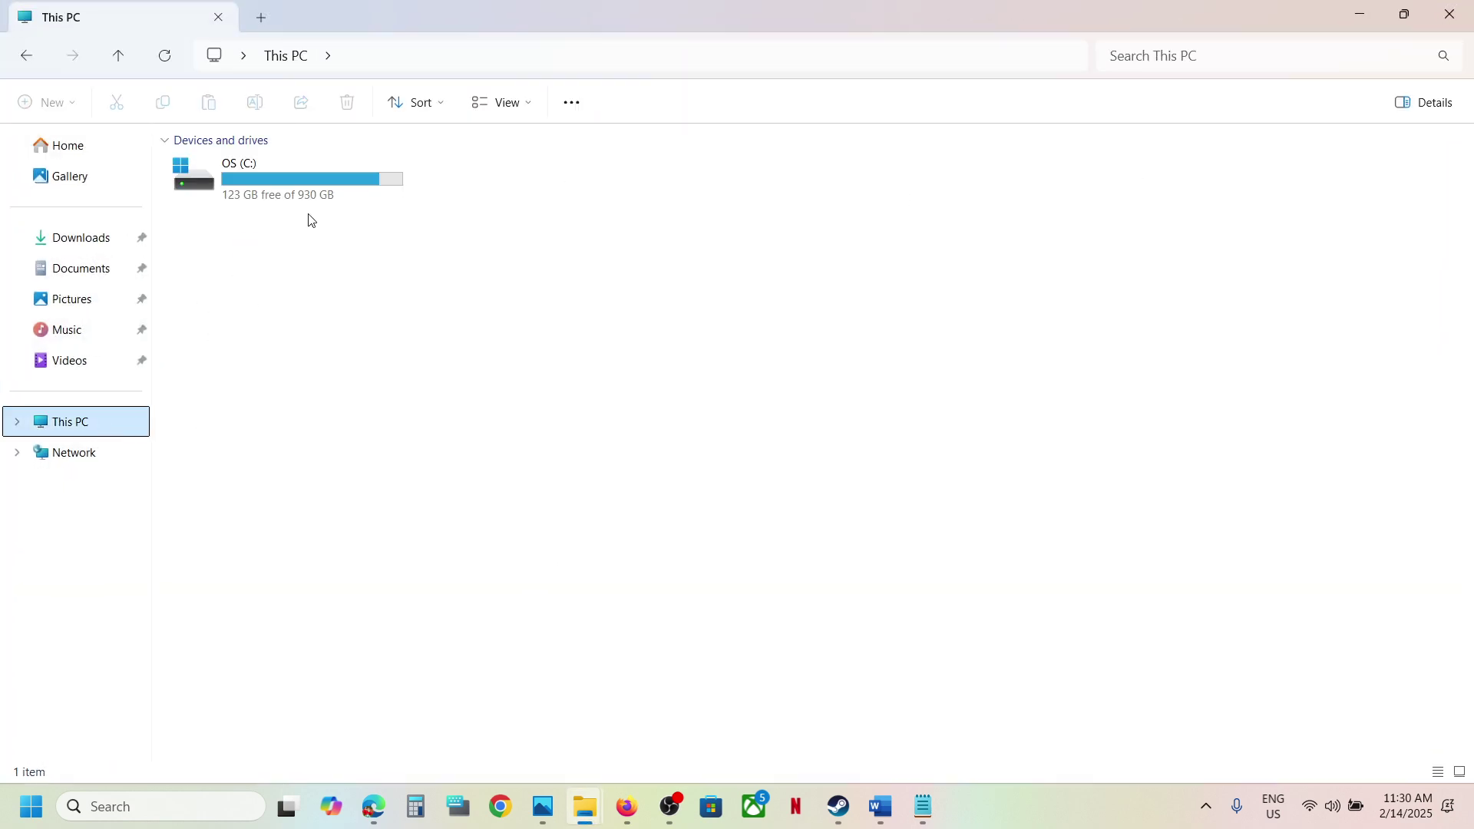
double_click(295, 194)
scroll(300, 288, "down", 5)
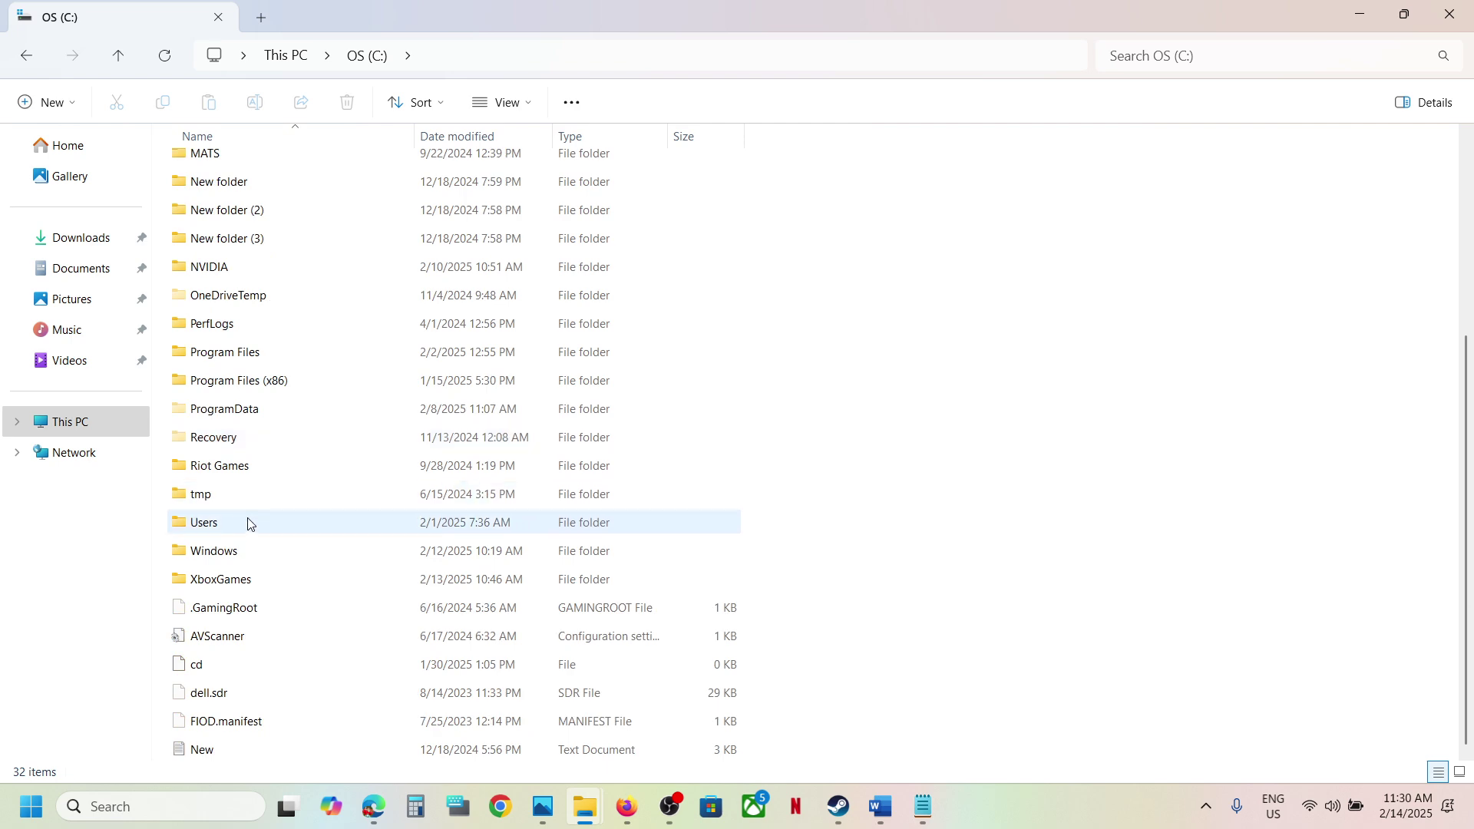
double_click(222, 532)
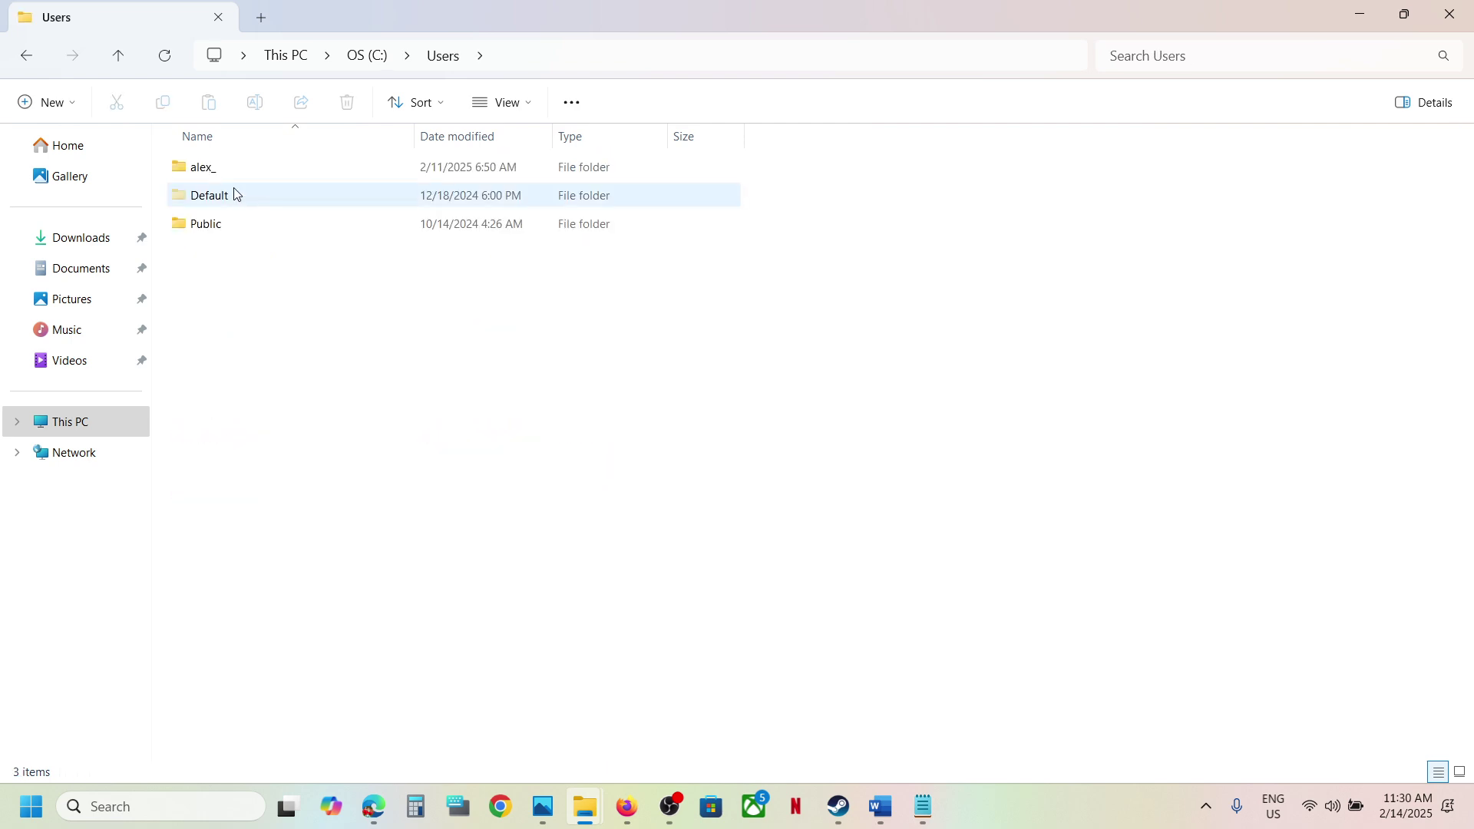
left_click(218, 176)
double_click(257, 170)
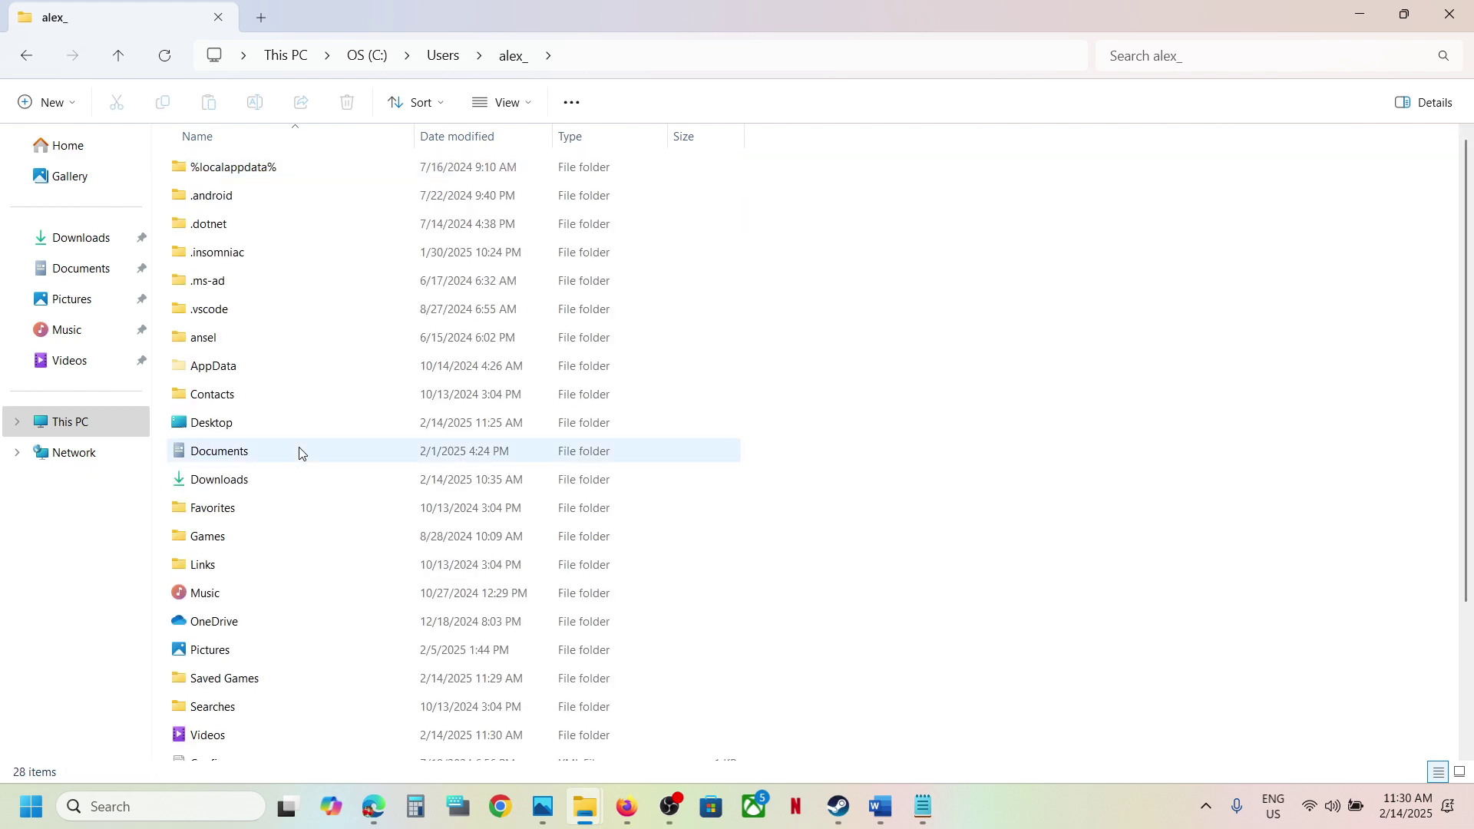
scroll(296, 451, "down", 3)
Step: Open Saved Games > Avowed, select its five save files, then return to This PC
left_click(227, 500)
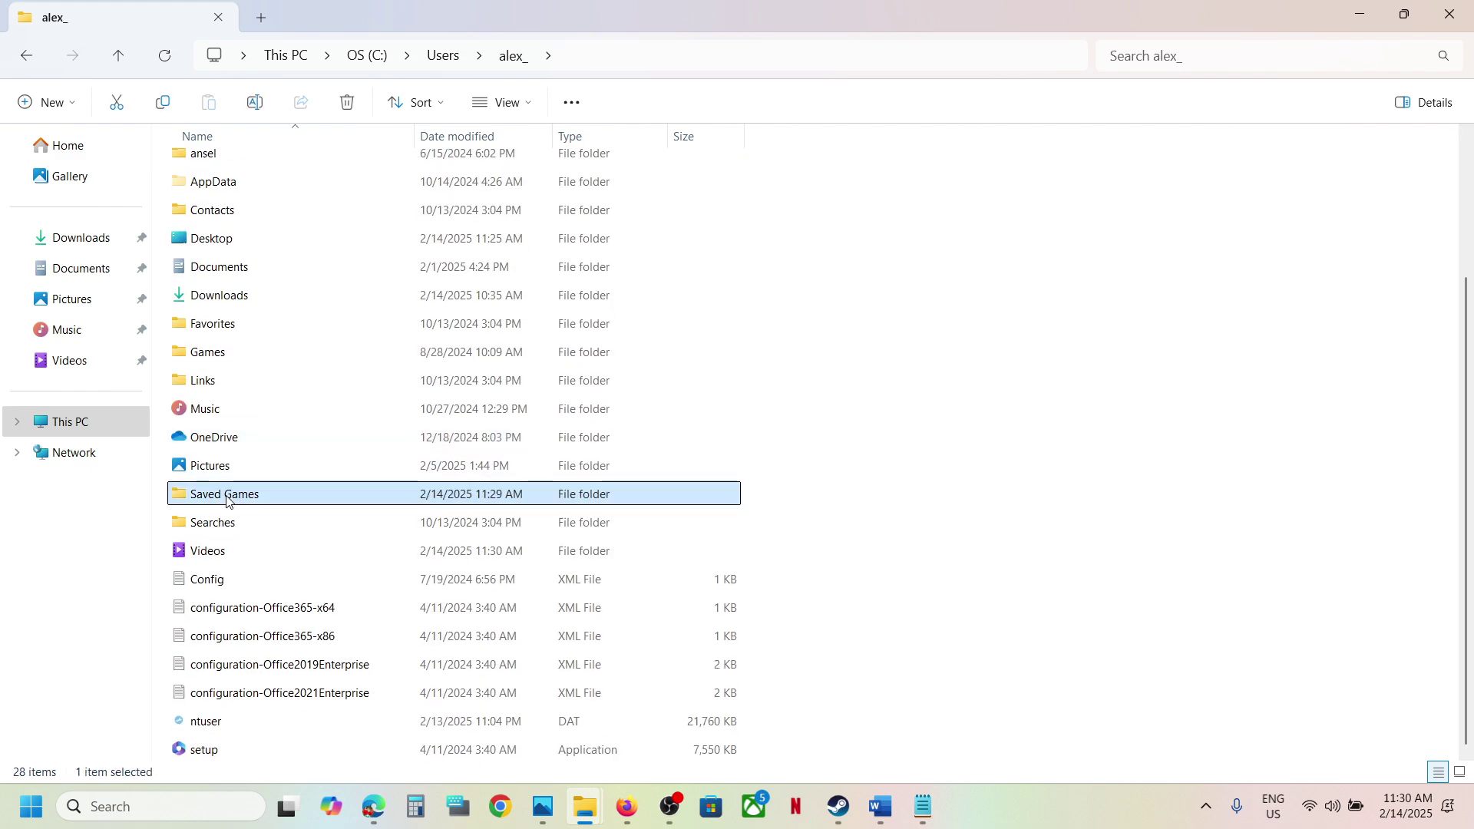
double_click(233, 499)
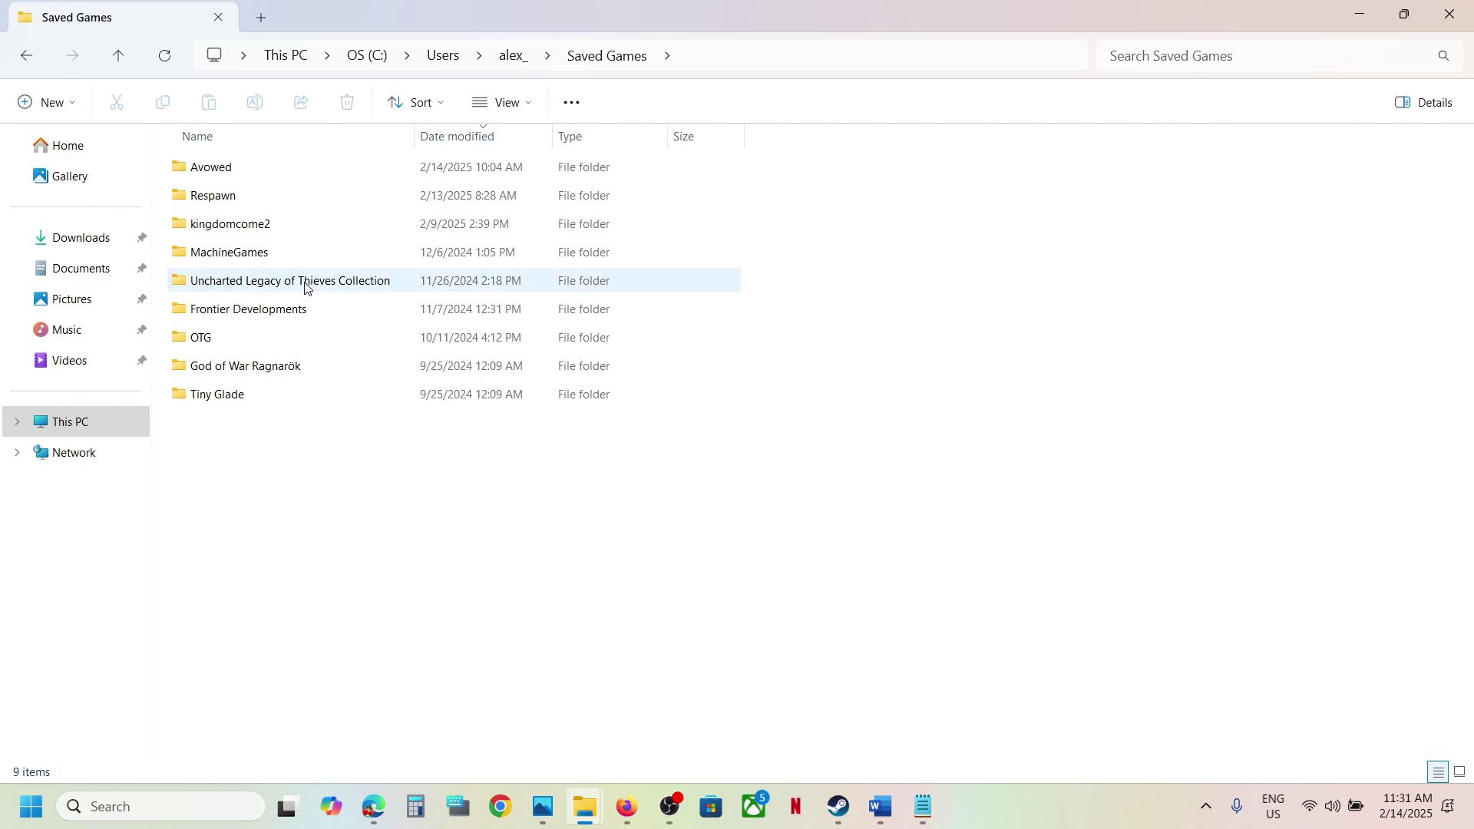
left_click(231, 175)
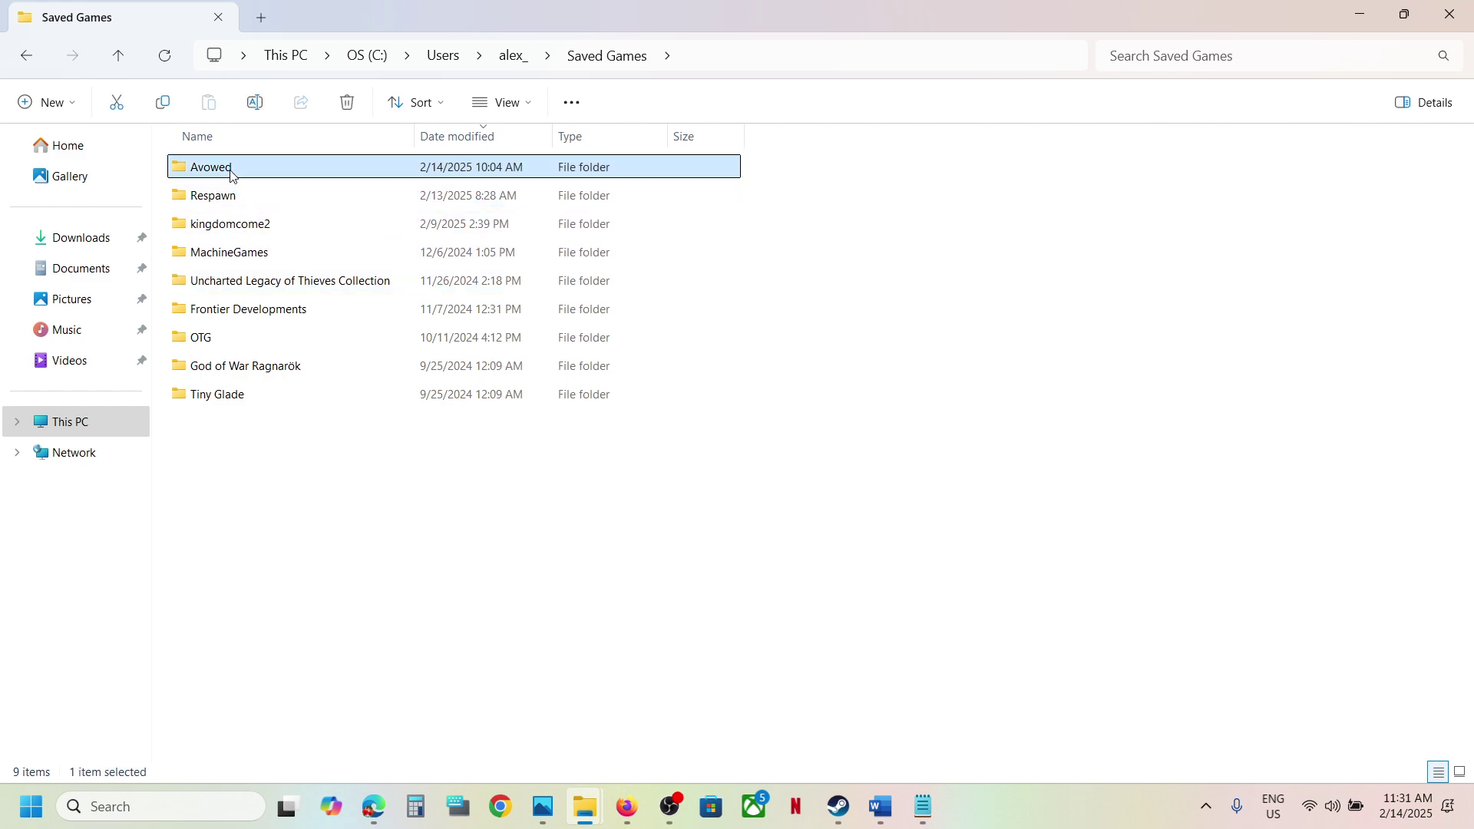
double_click(230, 175)
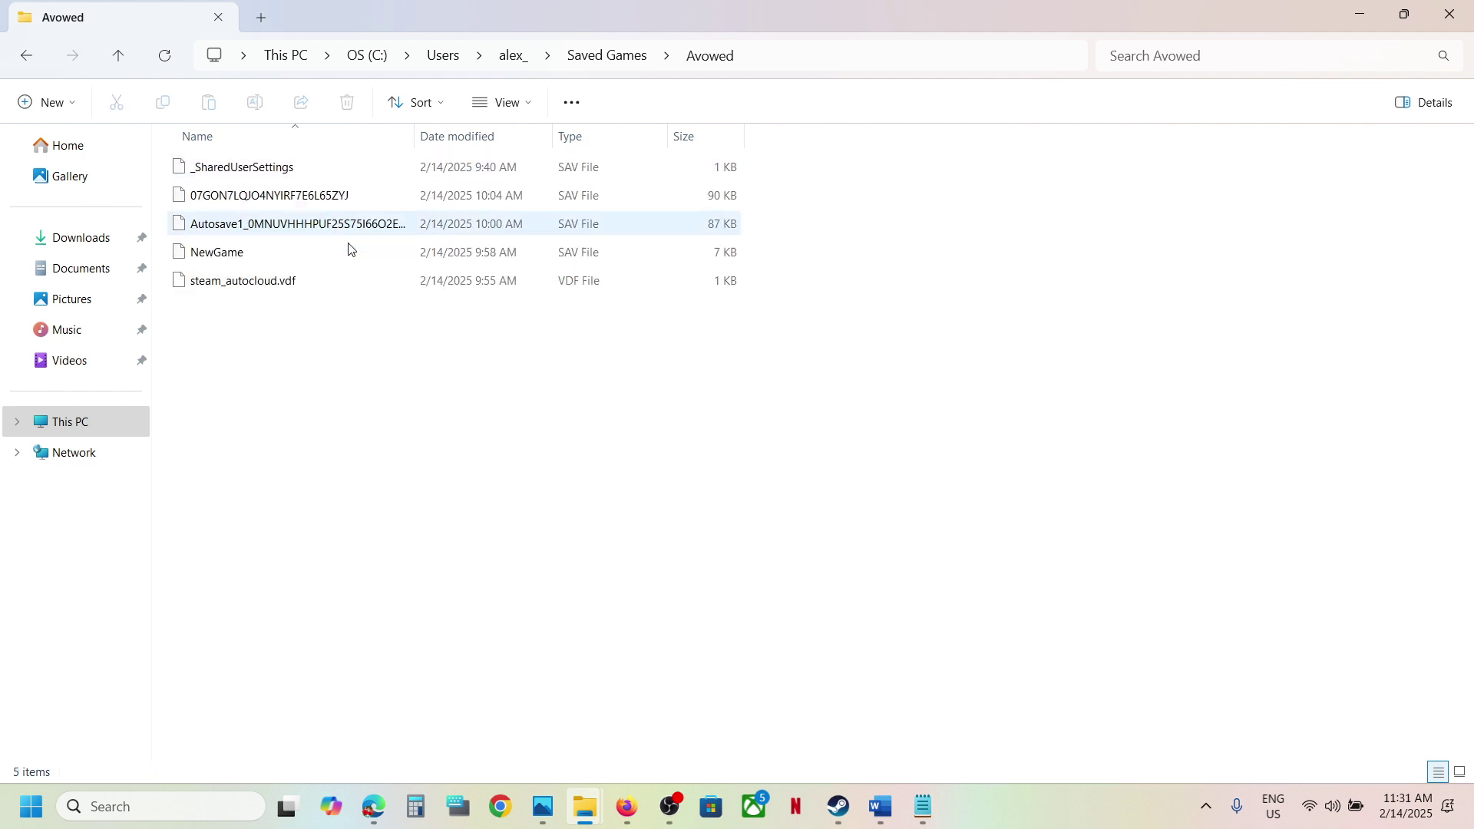
left_click_drag(350, 350, 242, 154)
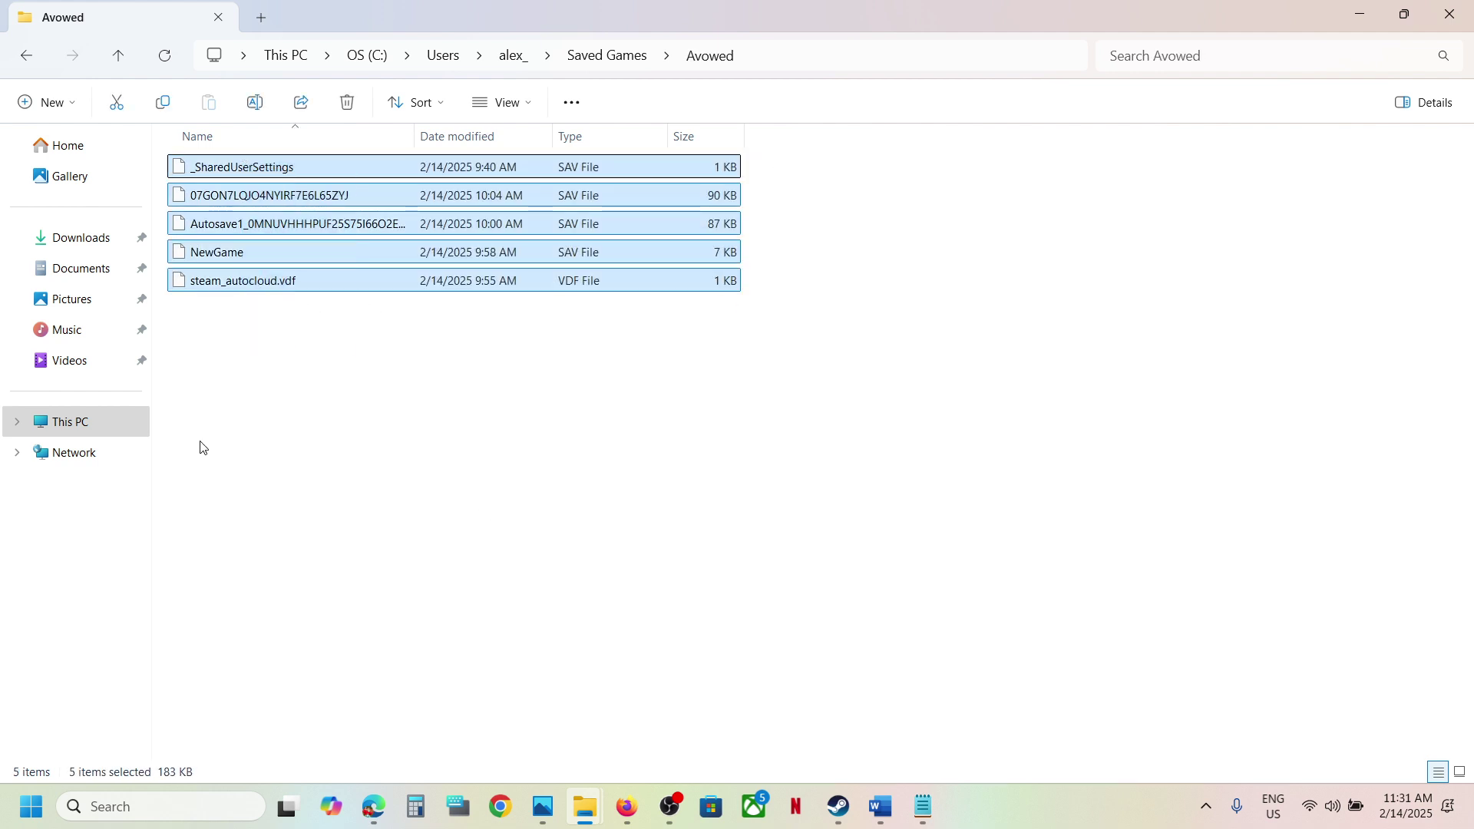
left_click(112, 435)
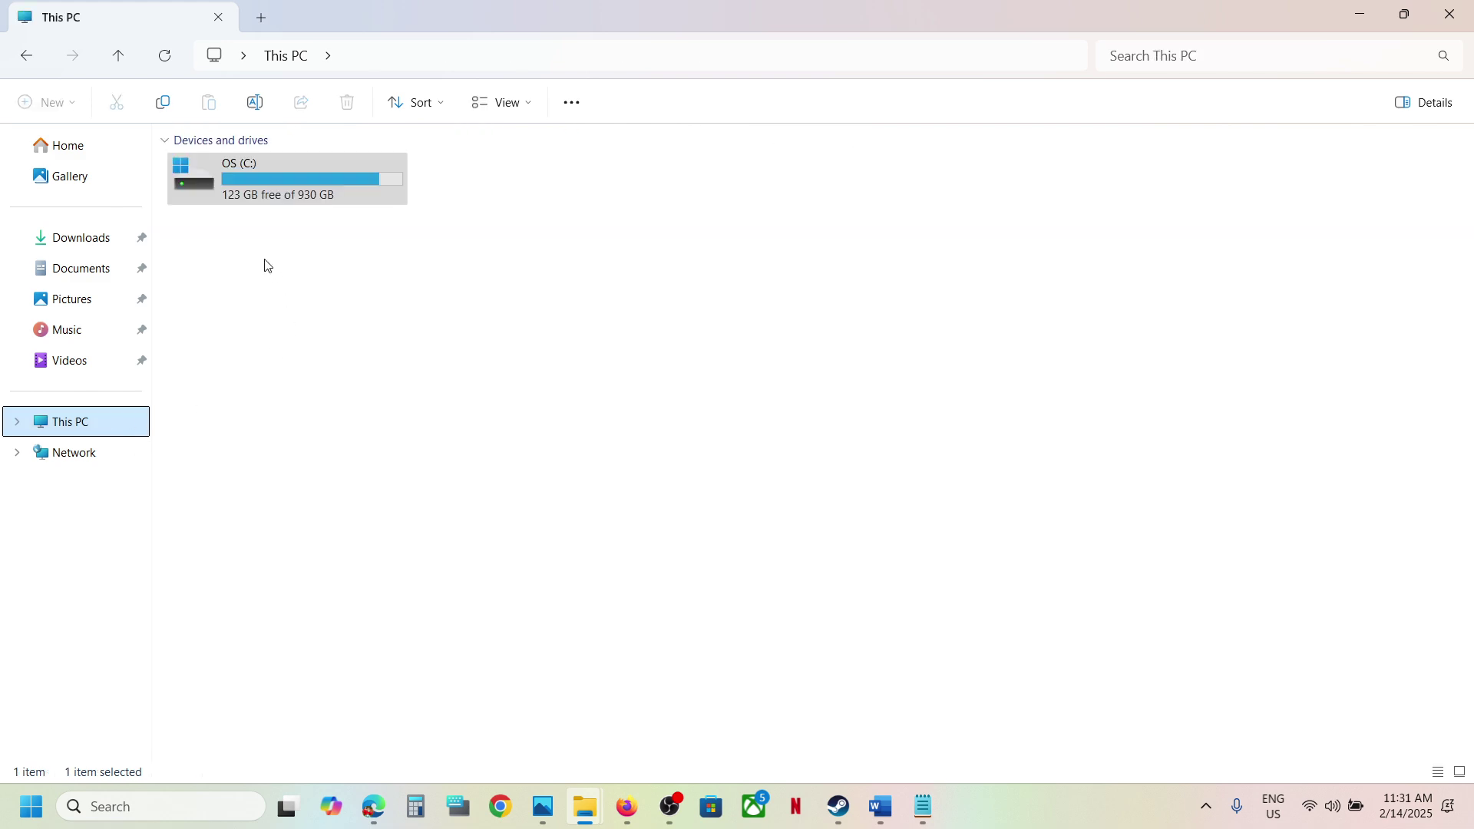
Step: Go to C:\Users\profile\AppData with hidden items shown, and open it to reach Local
double_click(264, 202)
scroll(260, 205, "down", 3)
double_click(238, 526)
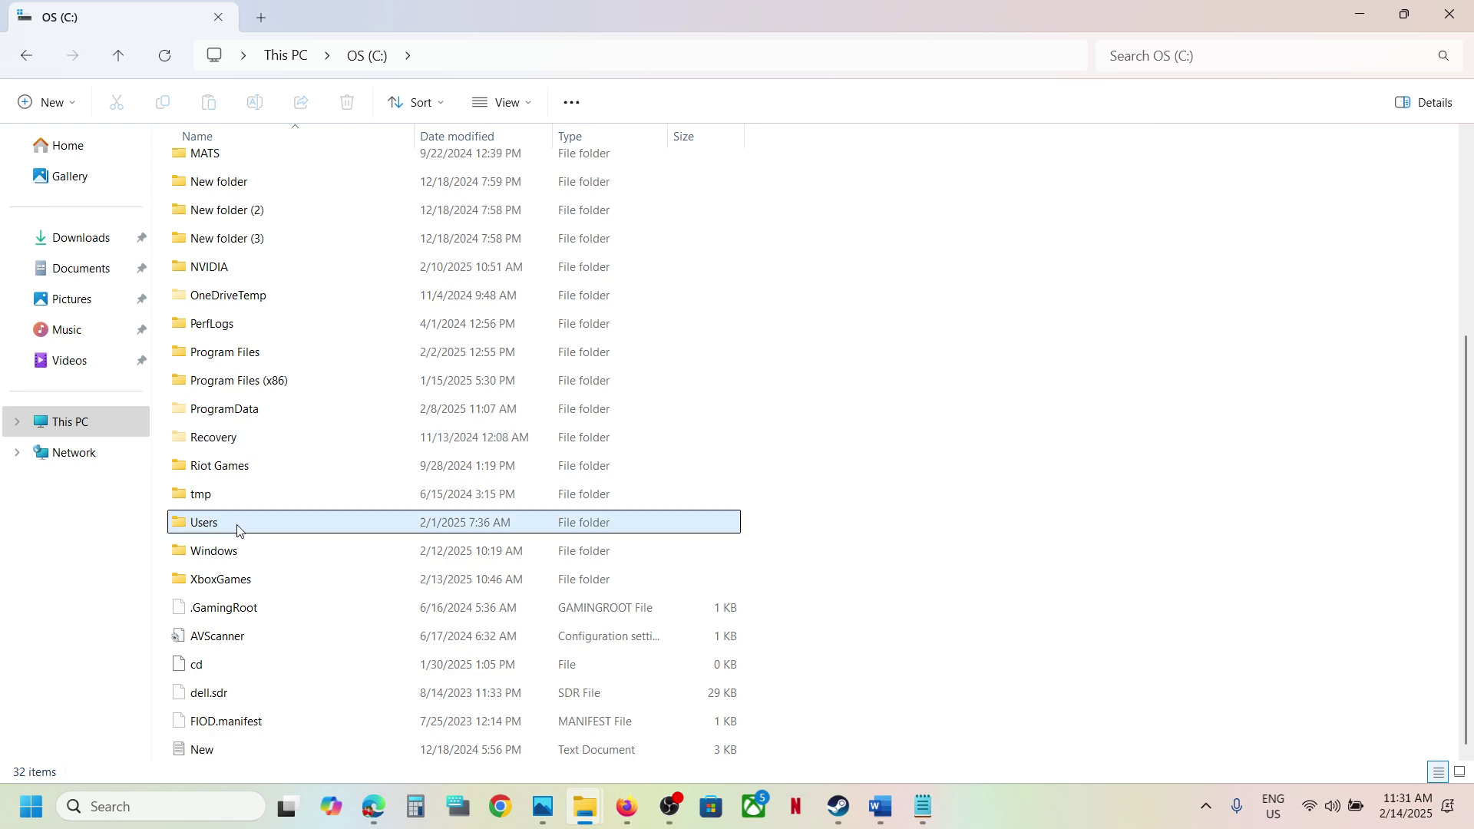
double_click(230, 172)
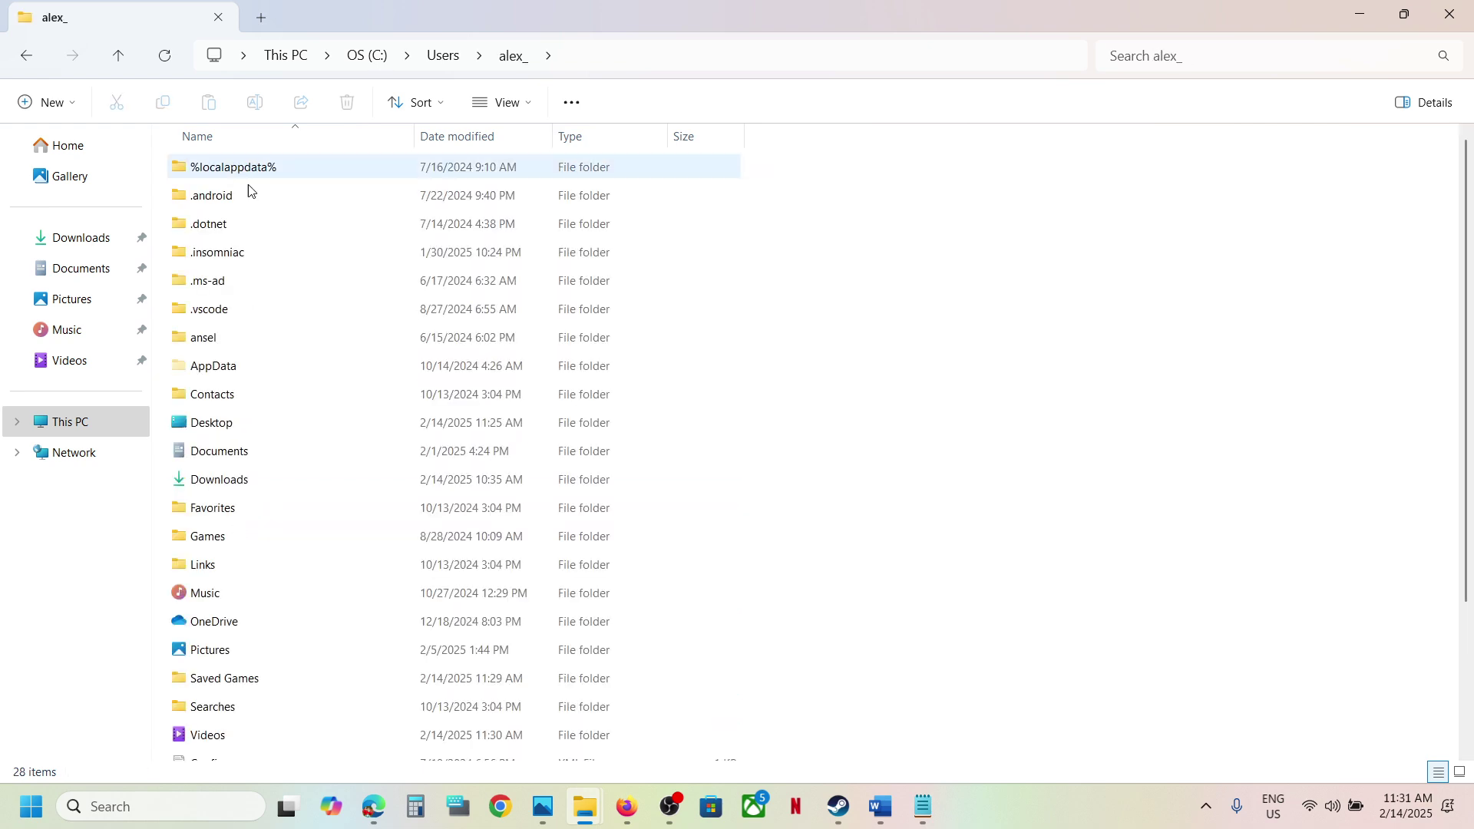
scroll(316, 467, "down", 2)
left_click(219, 201)
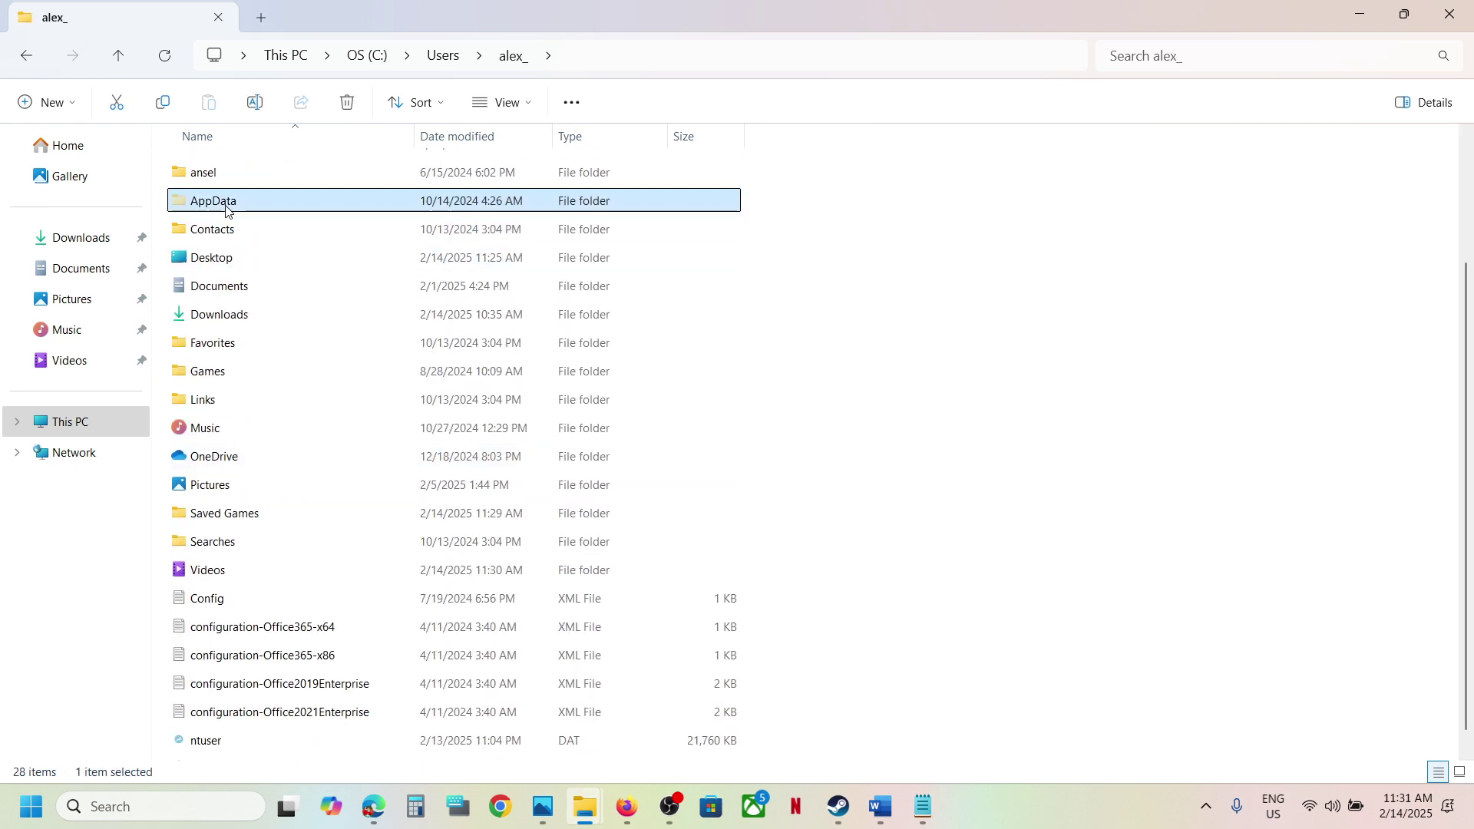
left_click(505, 105)
mouse_move(502, 461)
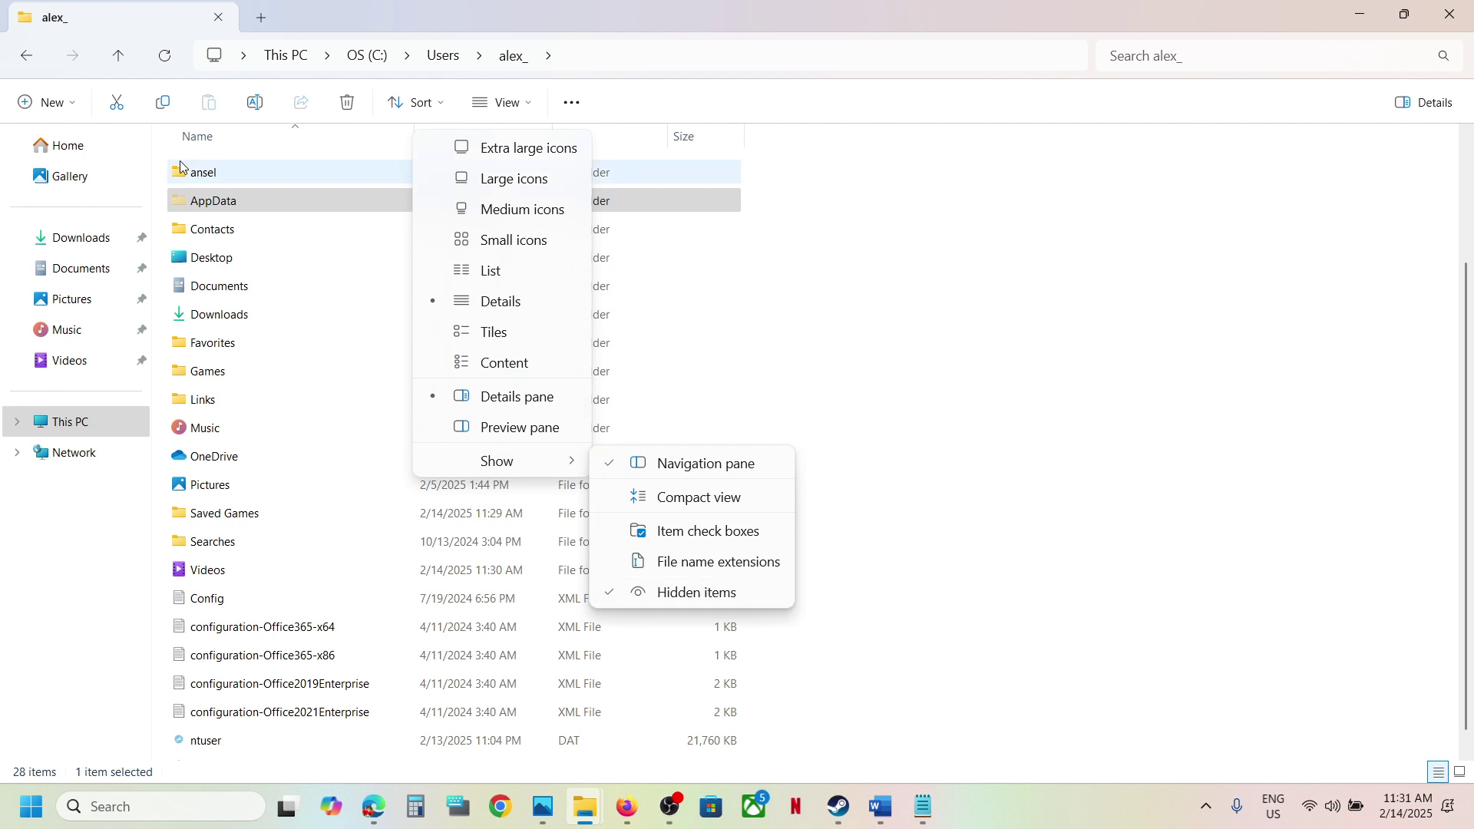
left_click(218, 213)
double_click(218, 212)
Step: Open Local\Alabama\Saved\Config\Windows
double_click(229, 173)
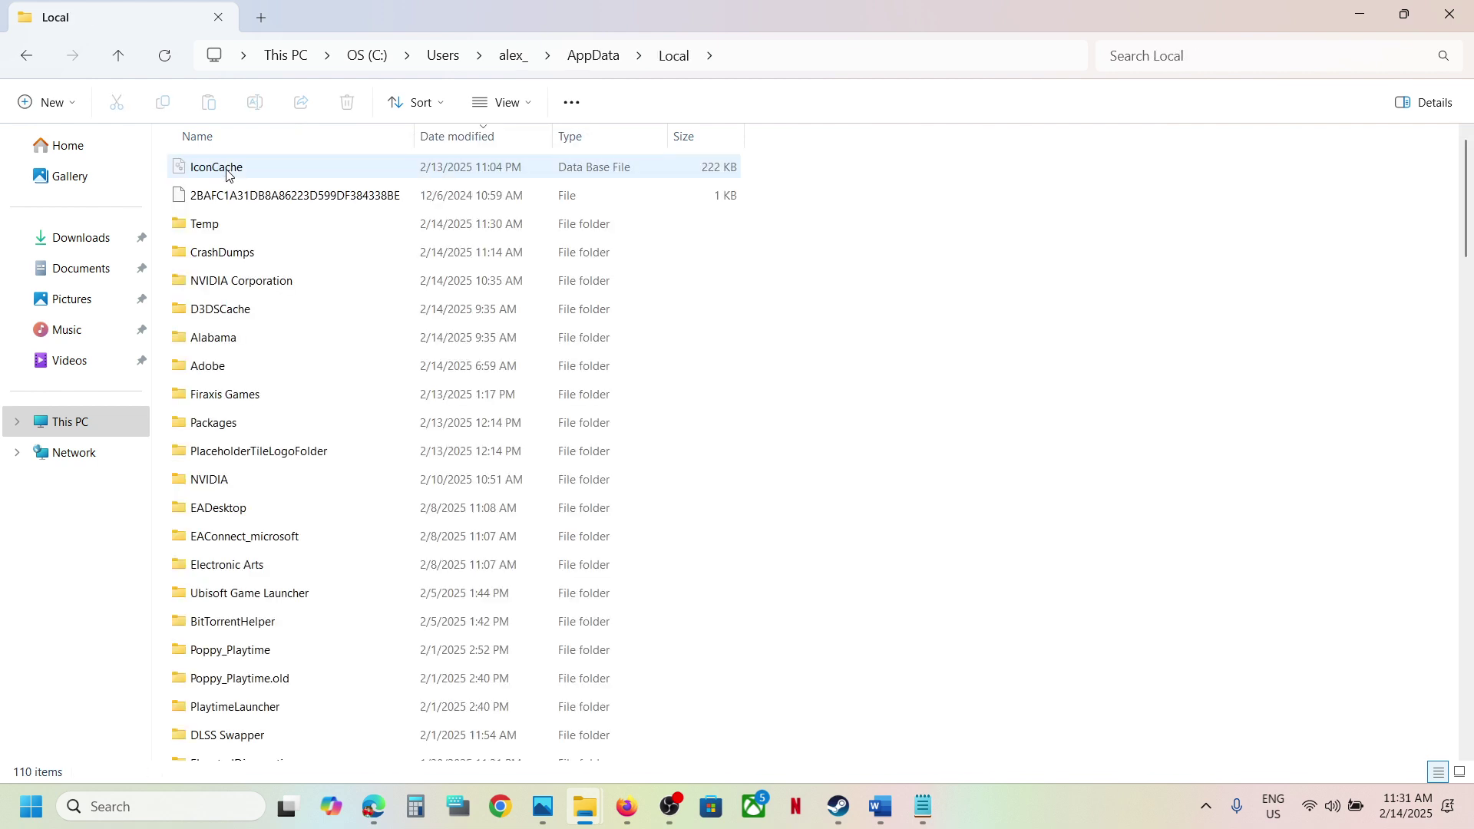
left_click(230, 340)
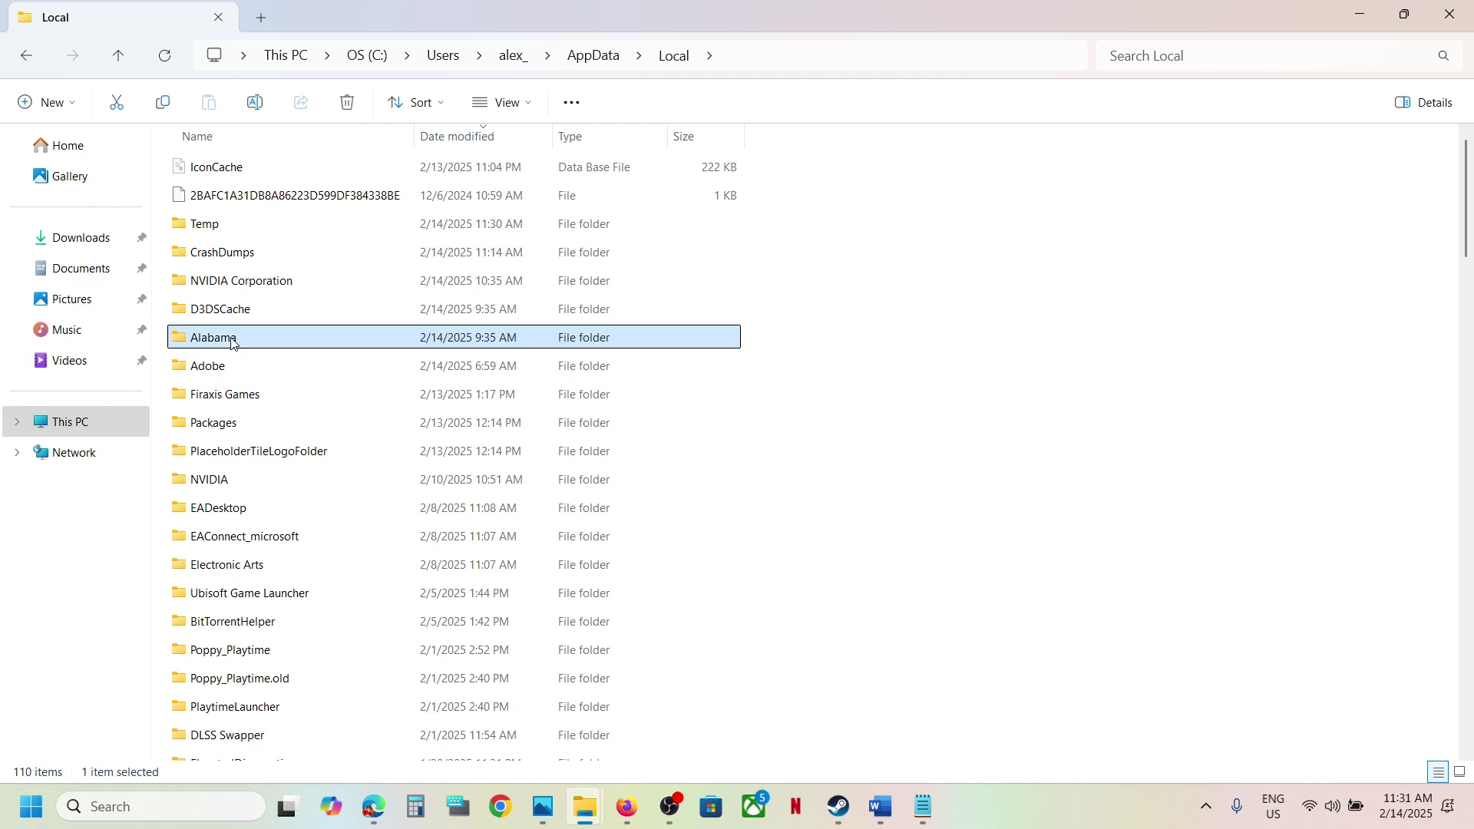
double_click(262, 340)
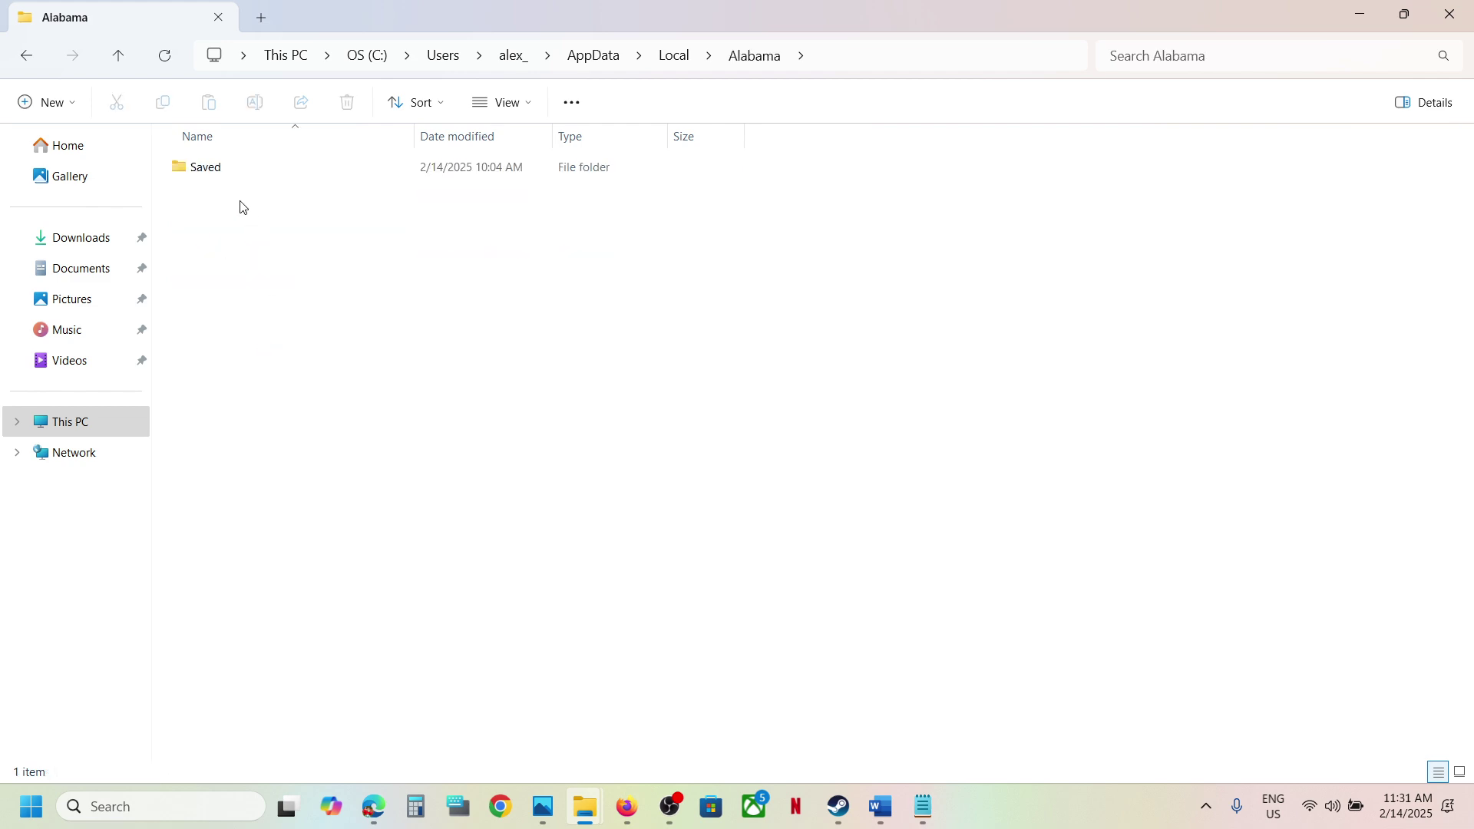
double_click(224, 170)
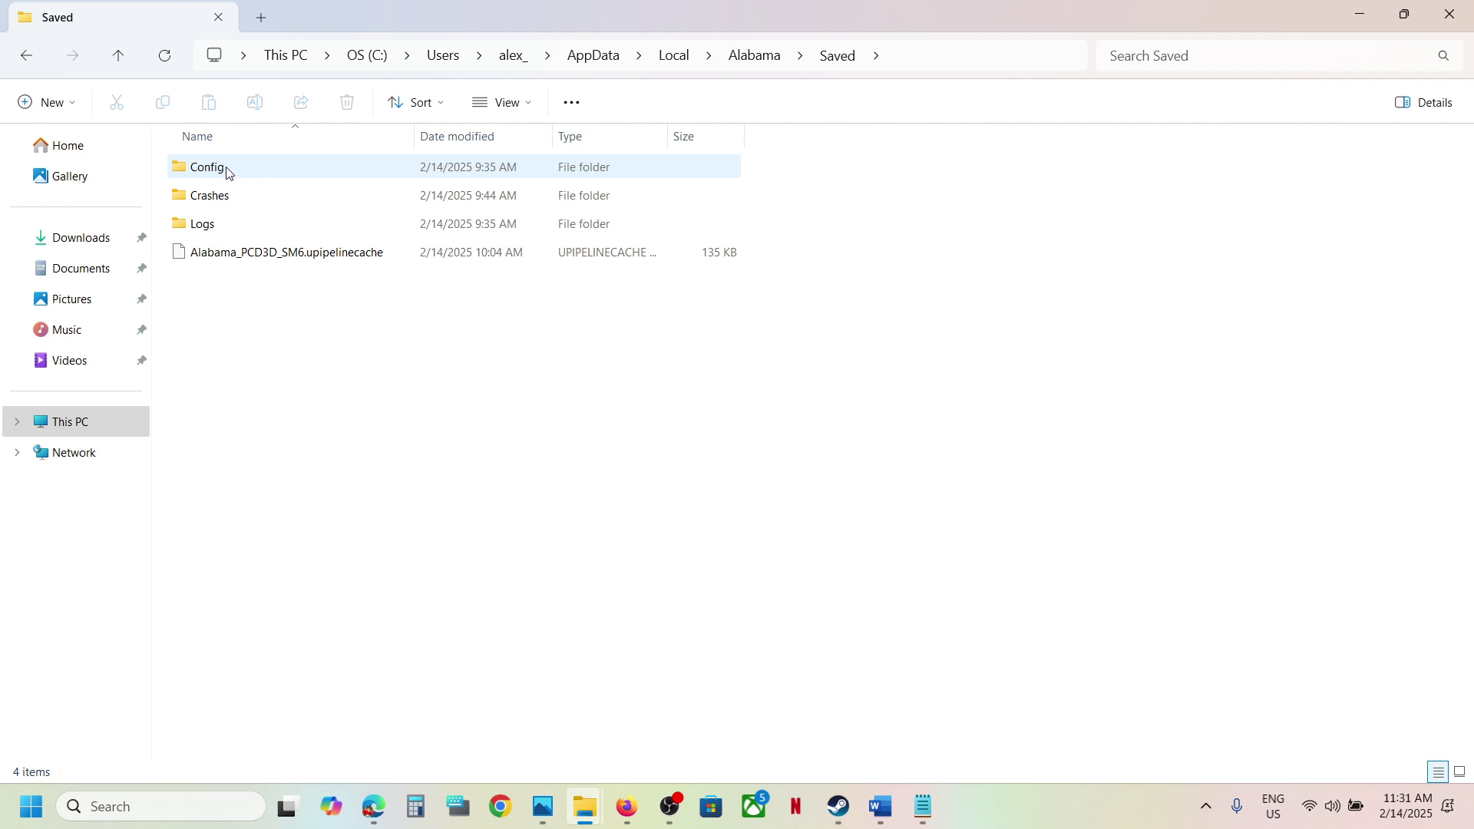
double_click(227, 173)
double_click(255, 195)
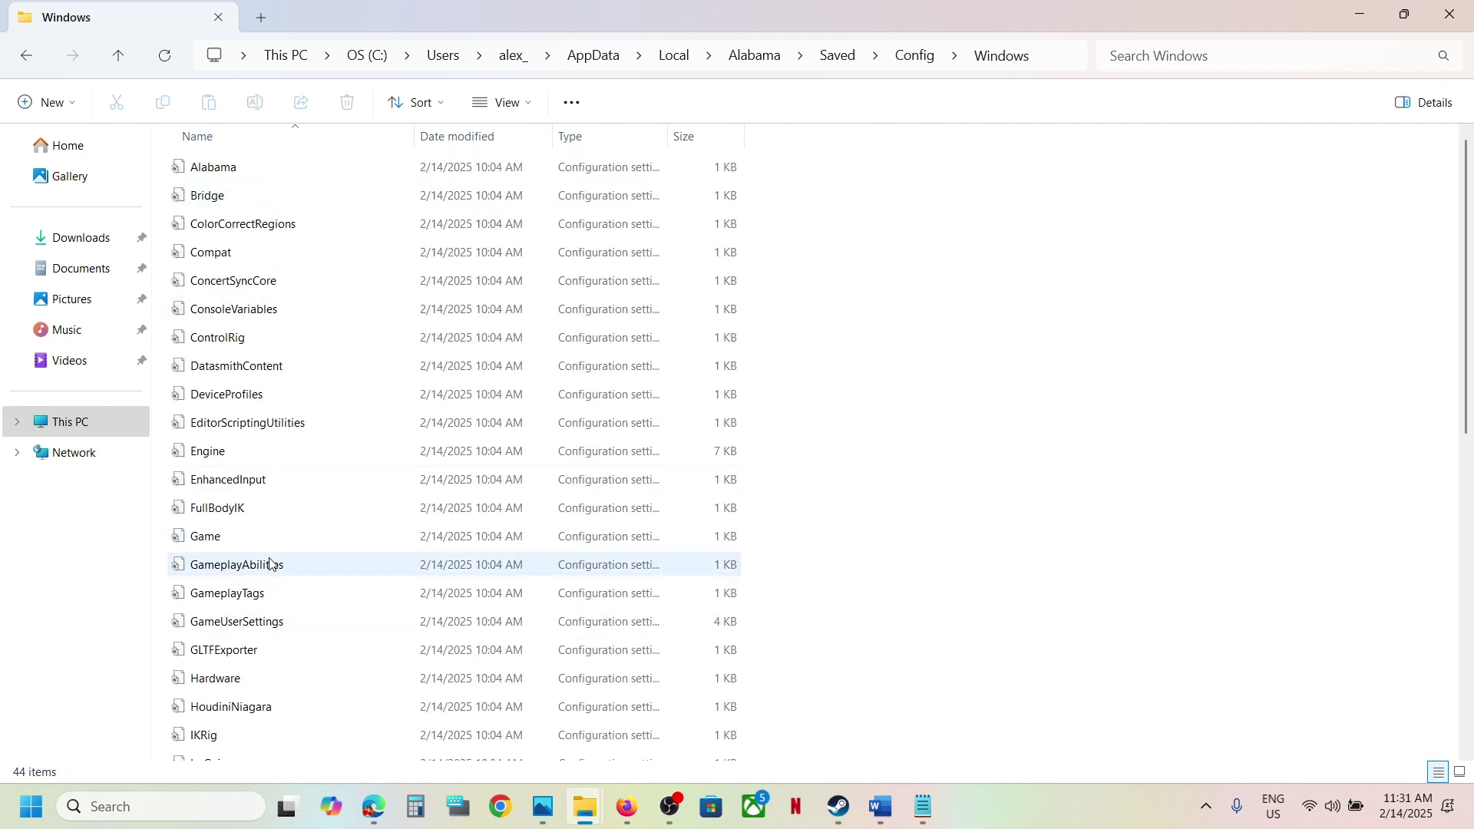
Step: View GameUserSettings.ini in Notepad, close it, and return to Steam
left_click(262, 628)
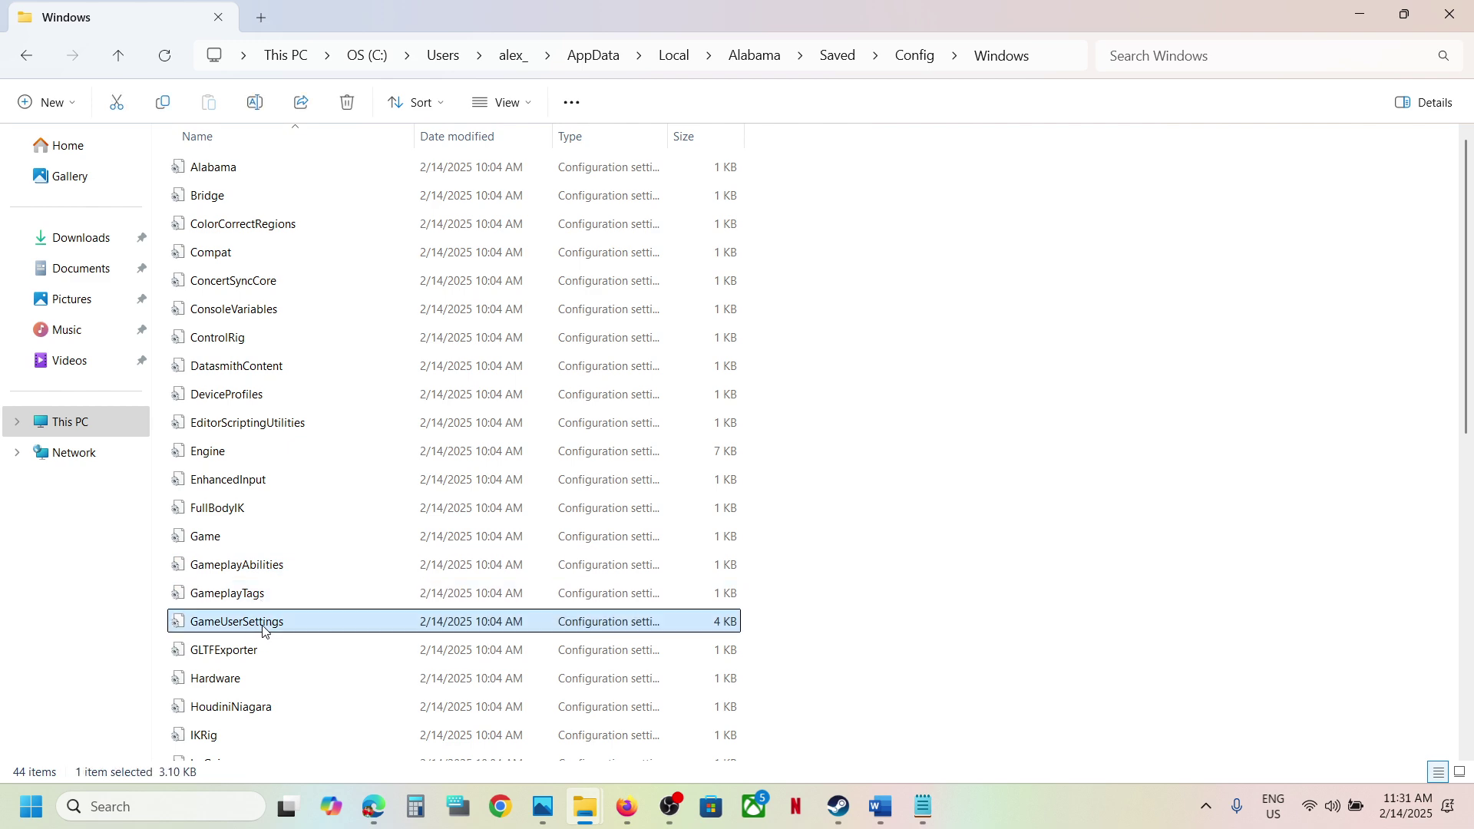
double_click(285, 630)
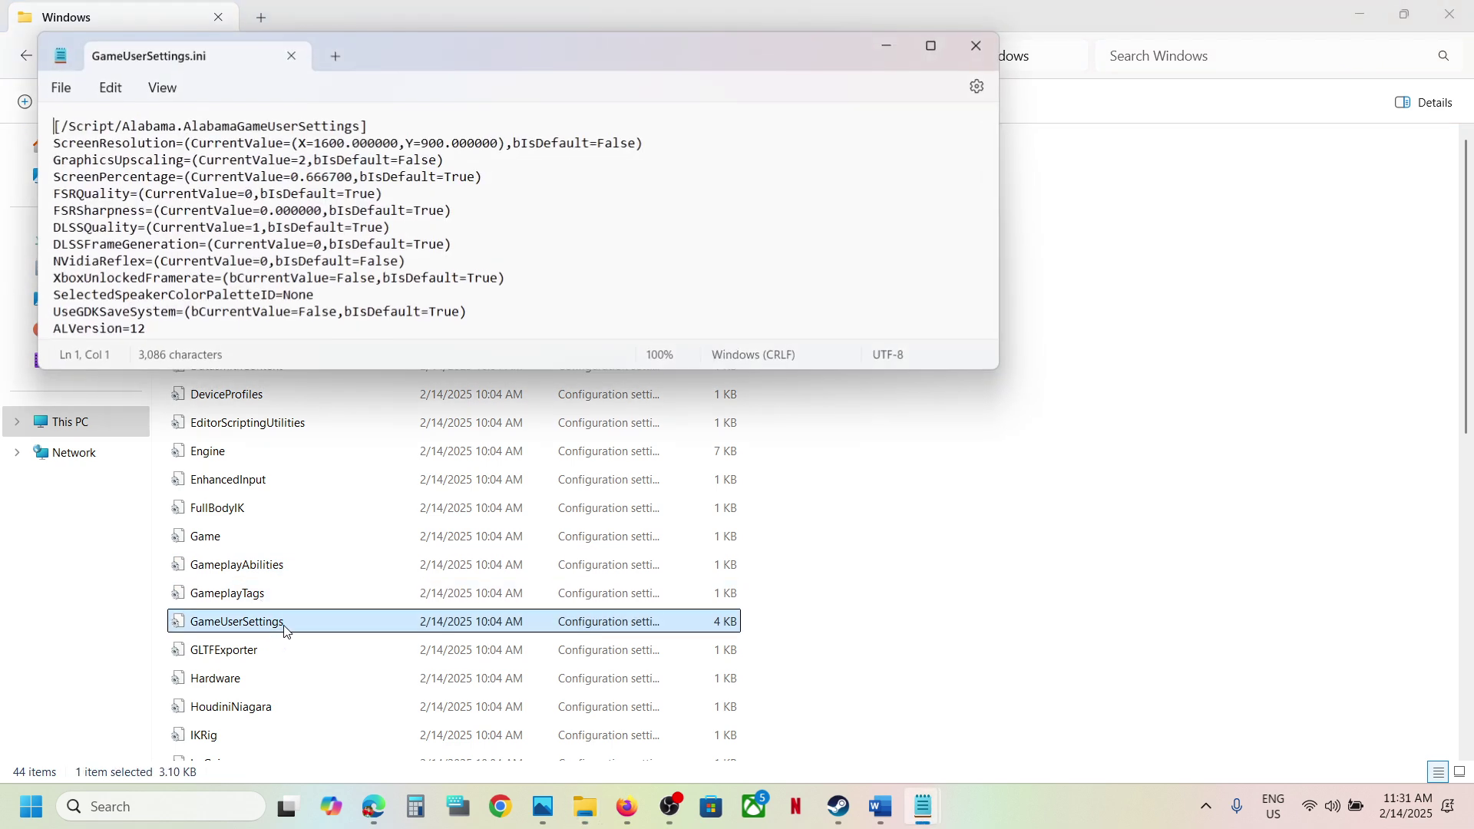
left_click(979, 53)
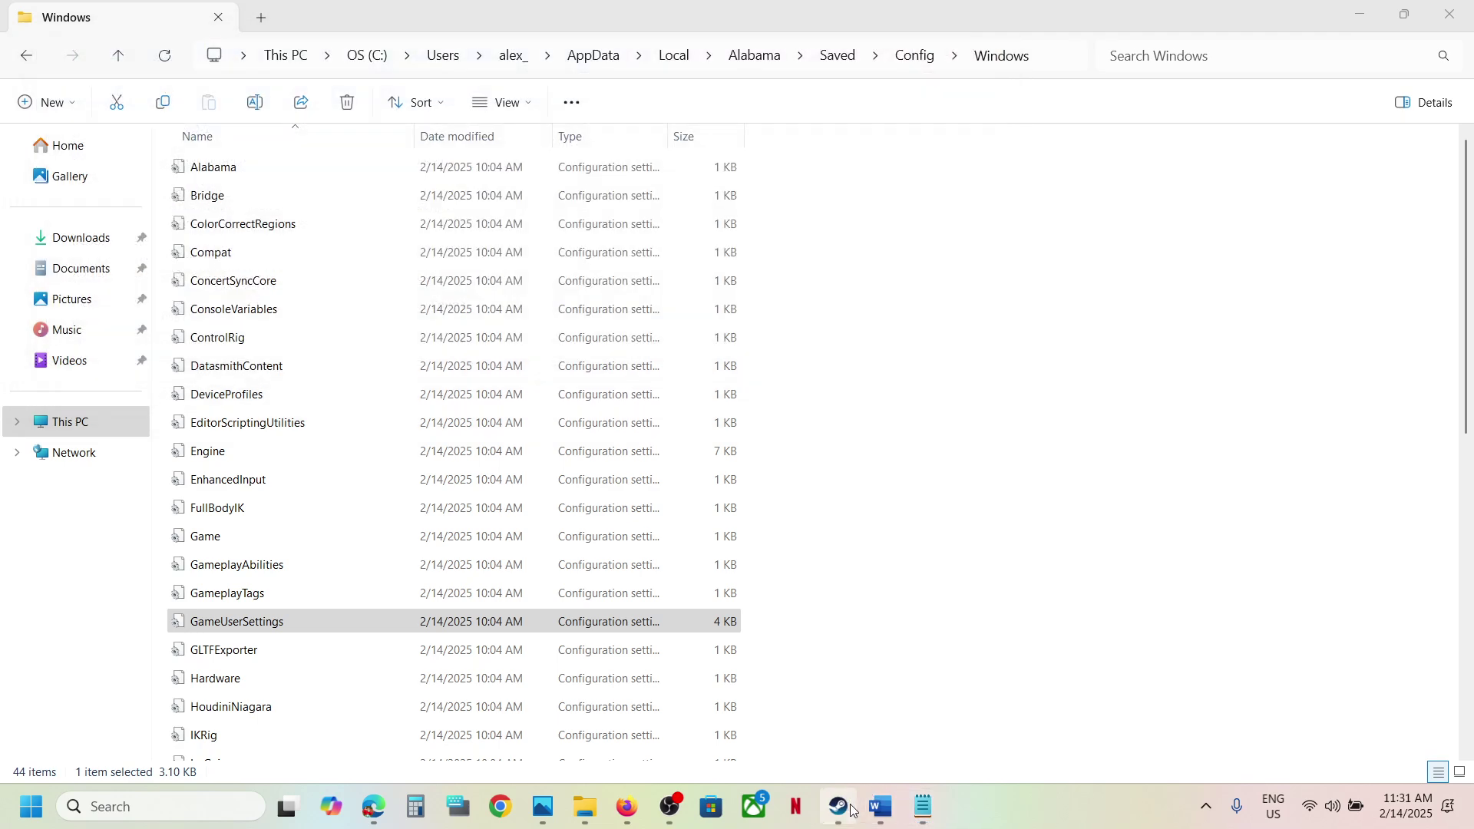
left_click(838, 807)
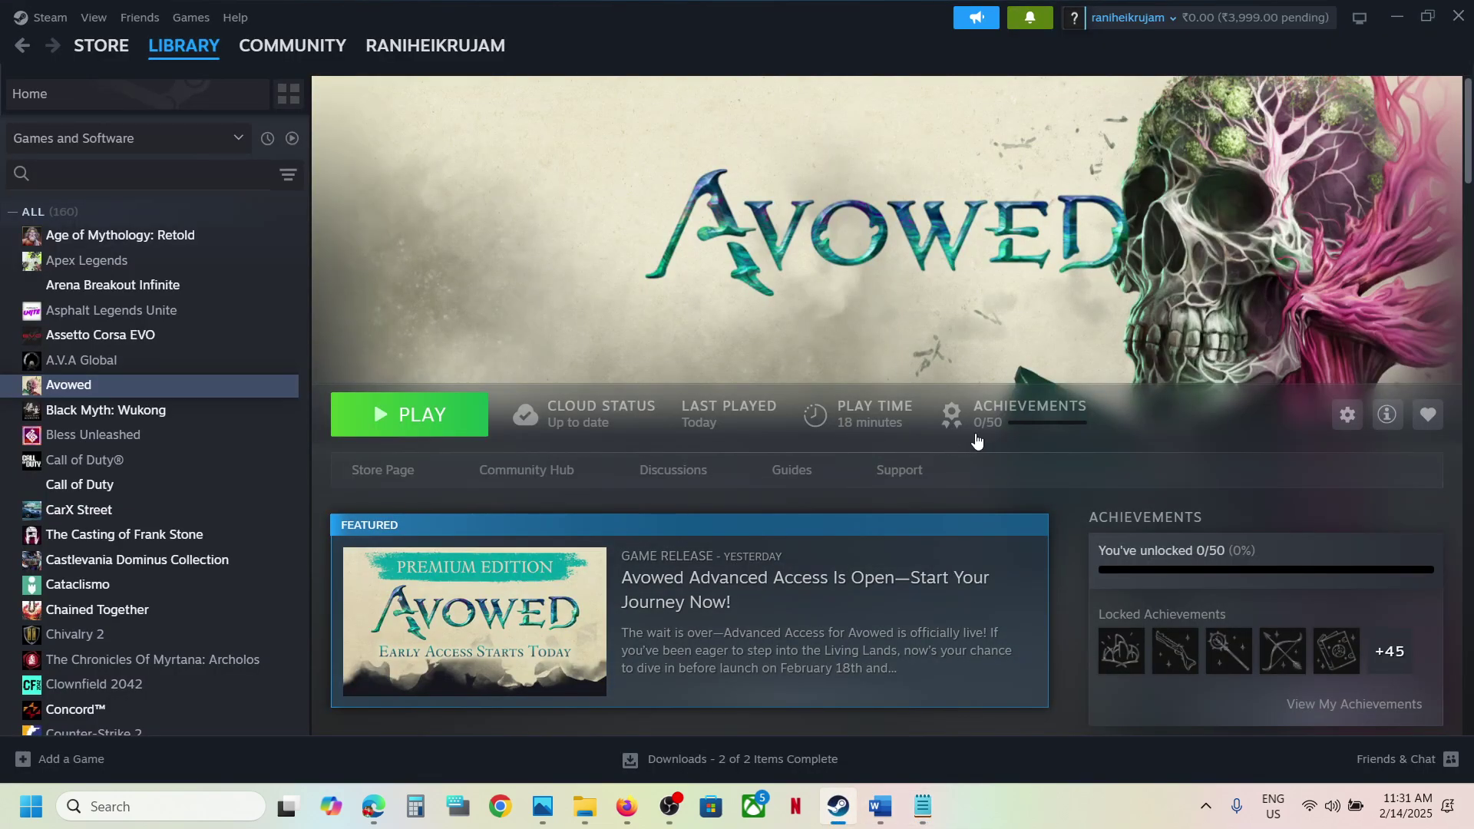